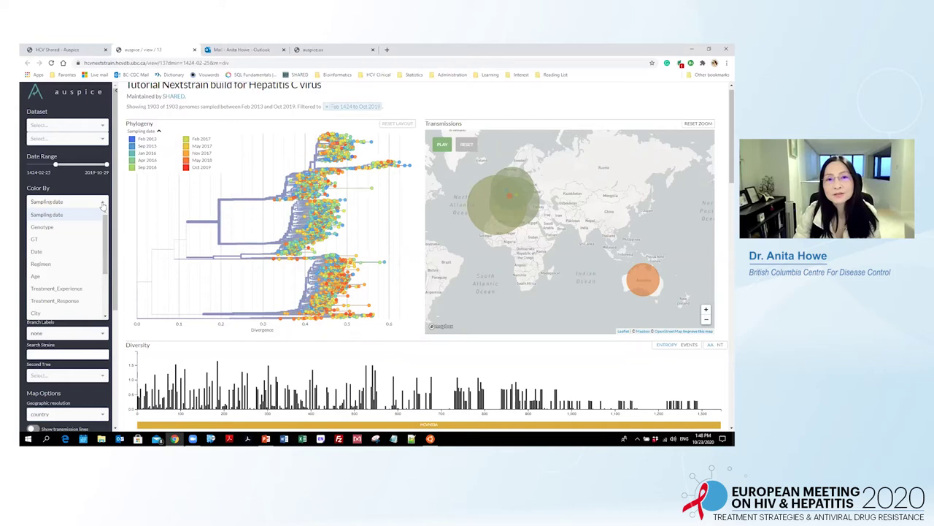
- Color the phylogenetic tree and map by GT
{"action": "left_click", "coordinate": [35, 238]}
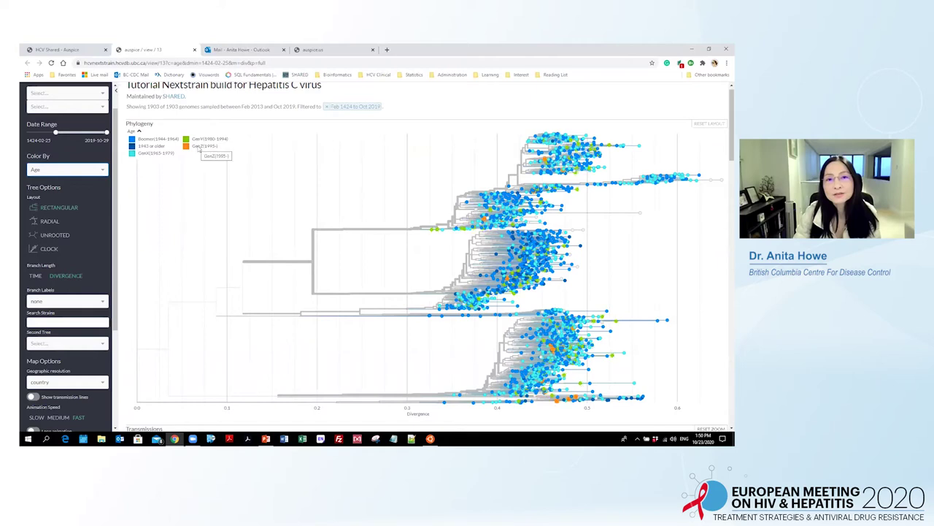
- Examine the age-group pie charts on the Transmissions map, including the one for Australia
{"action": "scroll", "coordinate": [277, 211], "scroll_direction": "down", "scroll_amount": 5}
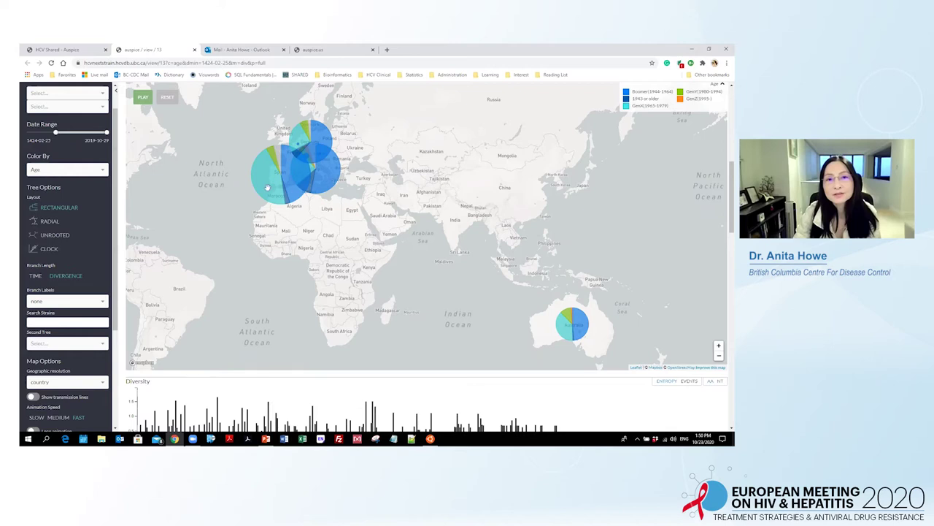
{"action": "left_click", "coordinate": [583, 333]}
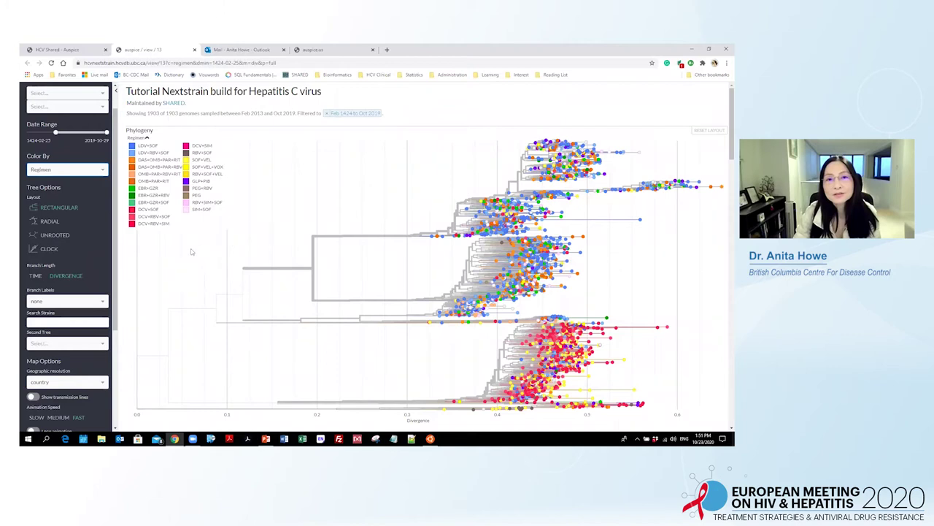
- Highlight individual treatment regimens on the tree in turn, including LDV+SOF, EBR+GZR, DCV+RBV+SOF, GLP+PIB and SOF+VEL
{"action": "mouse_move", "coordinate": [132, 146]}
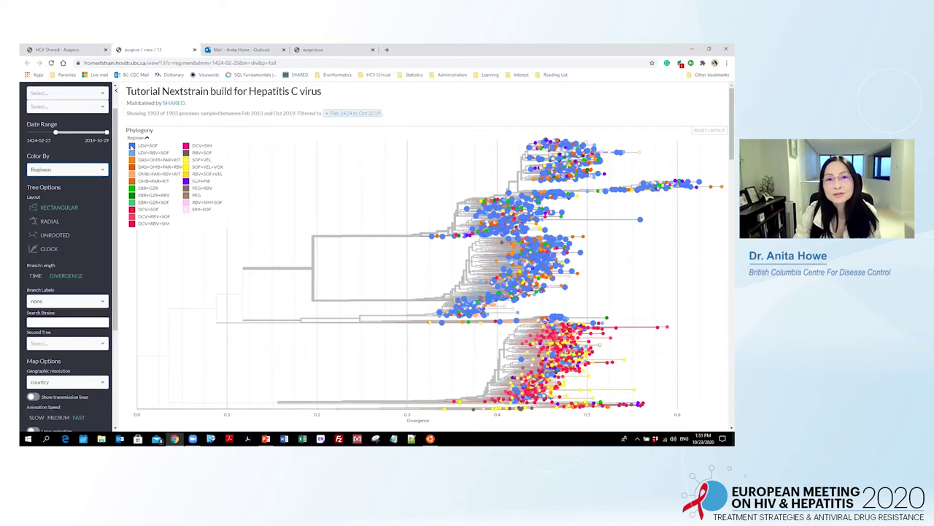
{"action": "mouse_move", "coordinate": [132, 167]}
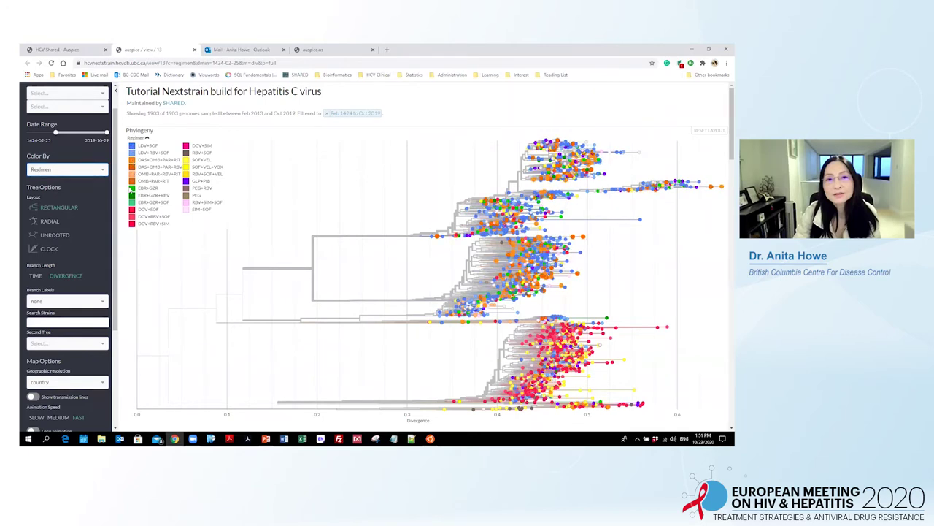
{"action": "mouse_move", "coordinate": [132, 193]}
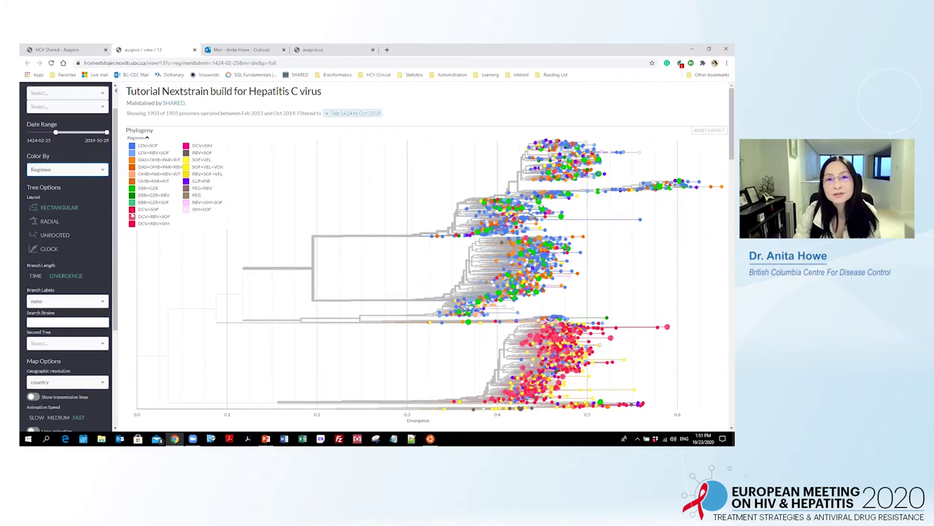
{"action": "mouse_move", "coordinate": [132, 216]}
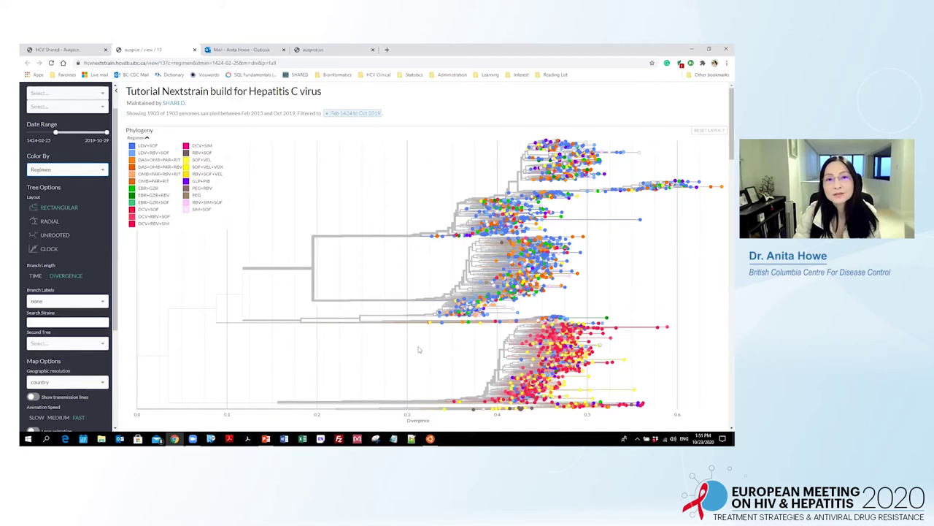
{"action": "mouse_move", "coordinate": [189, 181]}
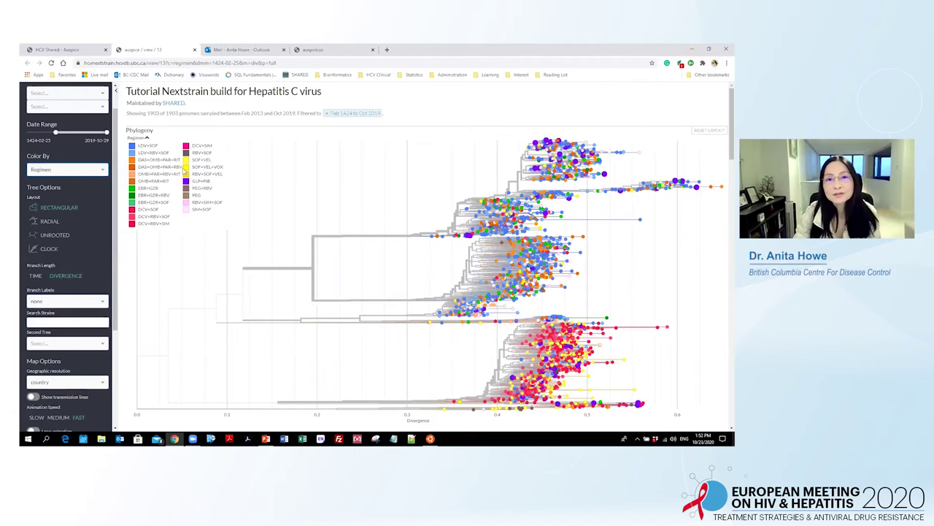
{"action": "mouse_move", "coordinate": [186, 163]}
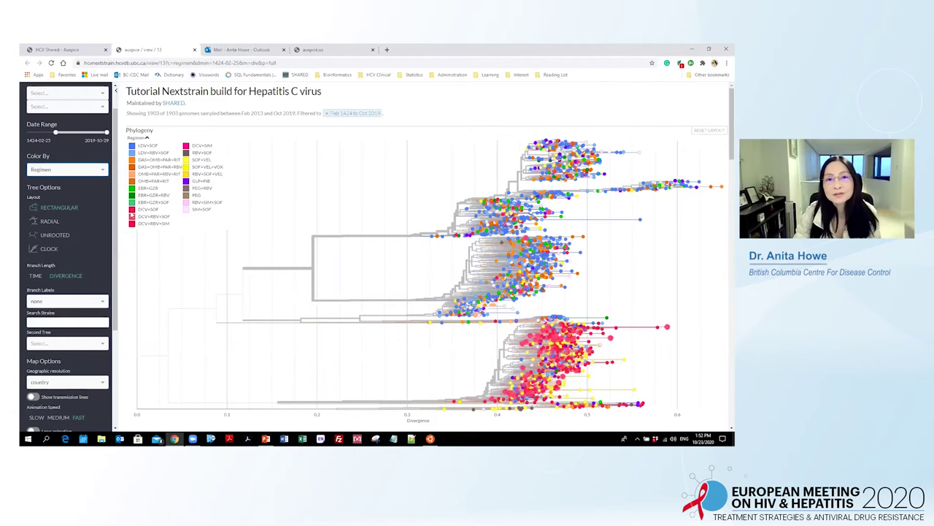
- Examine the regimen pie charts for the European countries on the Transmissions map
{"action": "scroll", "coordinate": [467, 226], "scroll_direction": "down", "scroll_amount": 5}
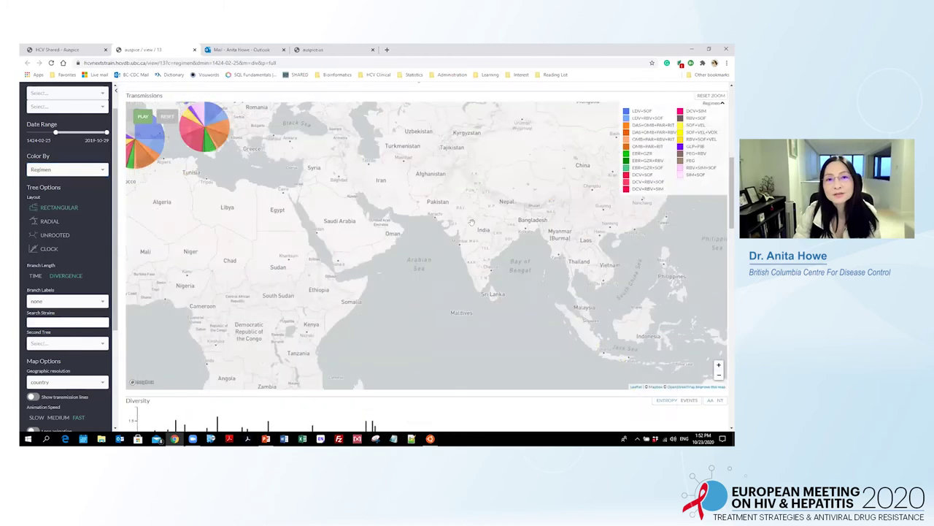
{"action": "left_click_drag", "start_coordinate": [412, 236], "coordinate": [515, 298]}
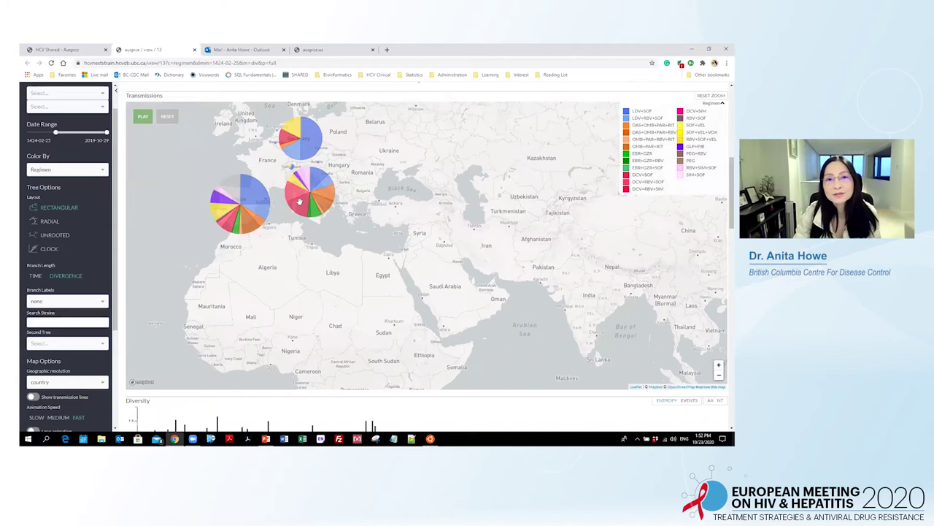
{"action": "mouse_move", "coordinate": [487, 234]}
{"action": "left_mouse_down"}
{"action": "mouse_move", "coordinate": [336, 100]}
{"action": "mouse_move", "coordinate": [434, 166]}
{"action": "mouse_move", "coordinate": [504, 232]}
{"action": "left_mouse_up"}
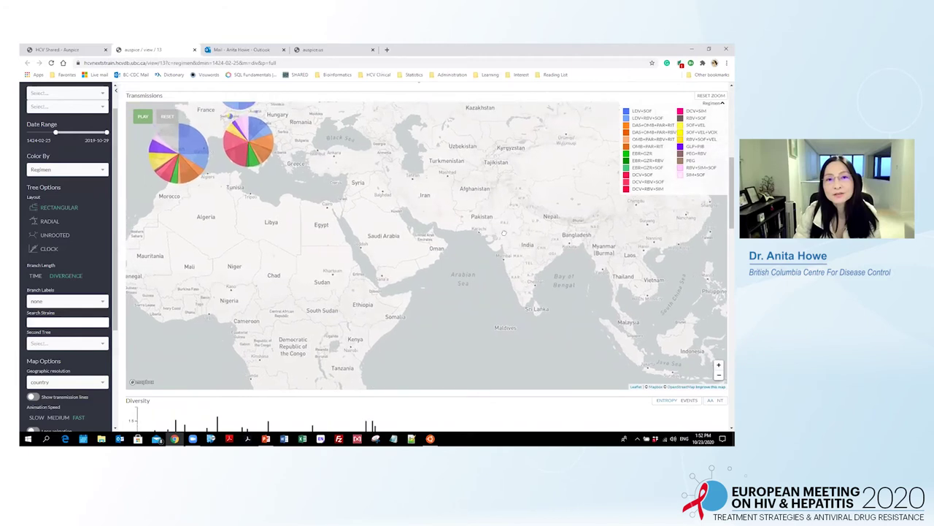
{"action": "left_click_drag", "start_coordinate": [503, 233], "coordinate": [543, 283]}
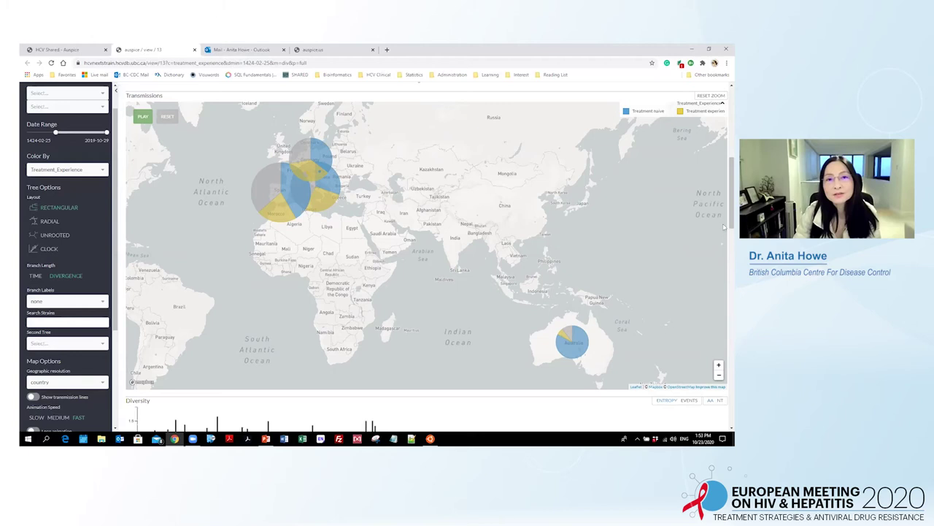
- Filter Treatment_Response to sustained viral response and color the tree by Treatment_Response
{"action": "left_click_drag", "start_coordinate": [728, 173], "coordinate": [725, 315]}
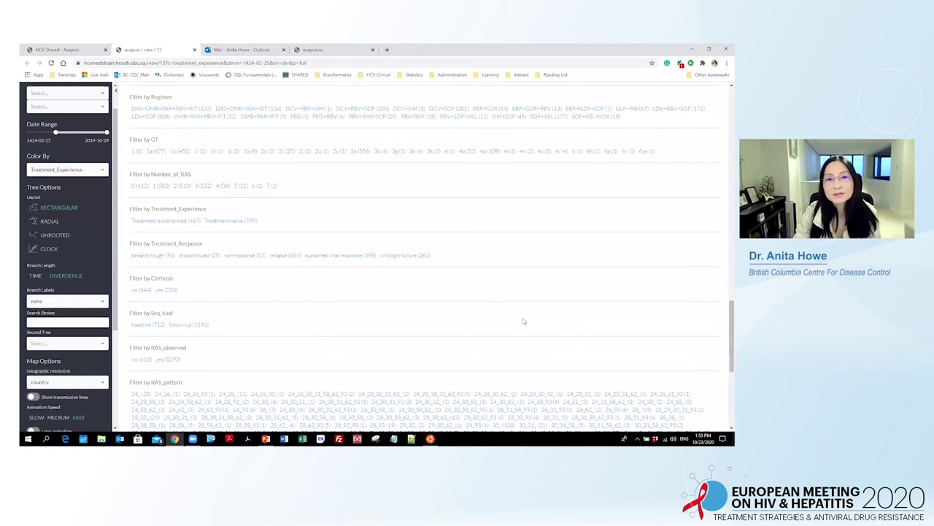
{"action": "left_click", "coordinate": [336, 255]}
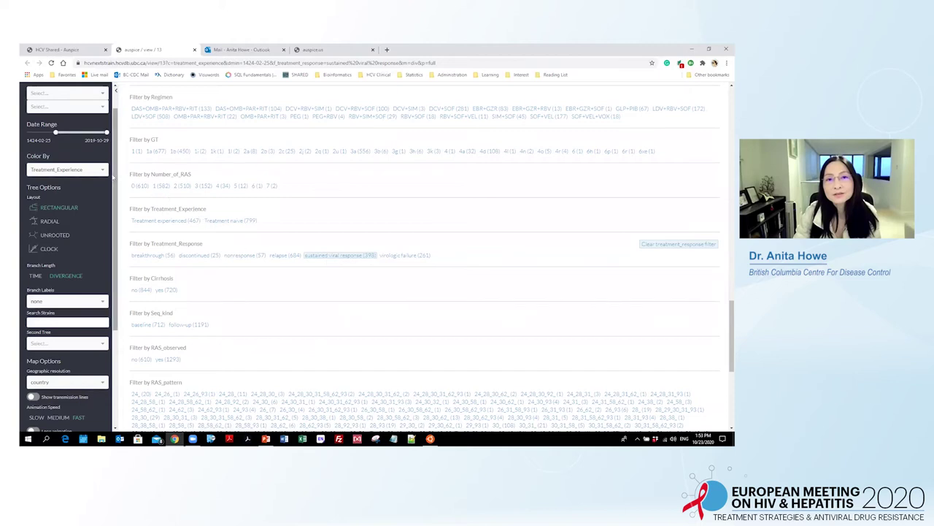
{"action": "left_click", "coordinate": [66, 169]}
{"action": "left_click", "coordinate": [62, 269]}
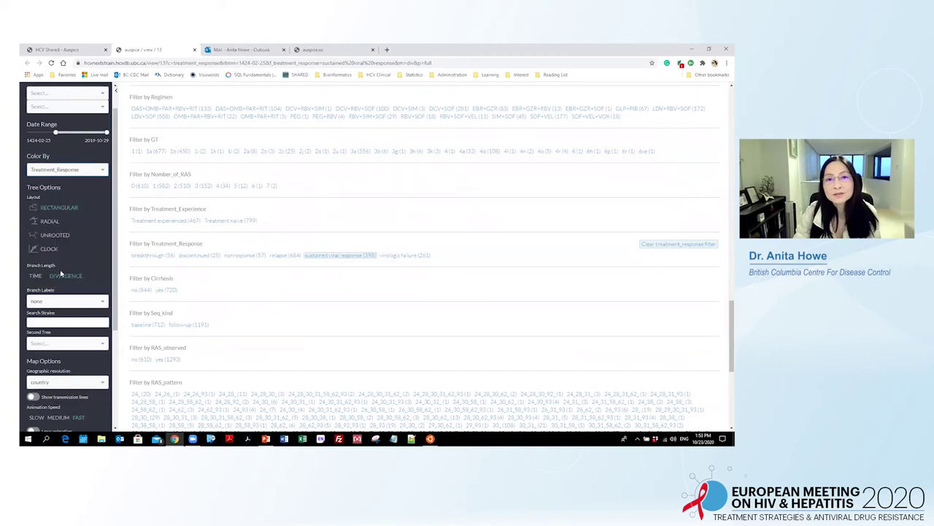
- Restrict the data to treatment-experienced patients with cirrhosis set to yes, and check the filtered tree
{"action": "left_click", "coordinate": [154, 221]}
{"action": "left_click", "coordinate": [165, 290]}
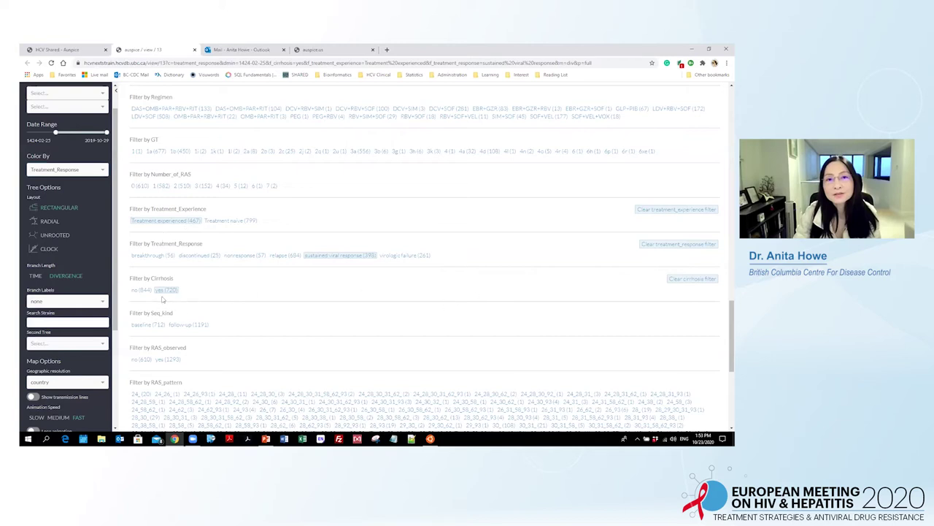
{"action": "left_click_drag", "start_coordinate": [724, 360], "coordinate": [725, 129]}
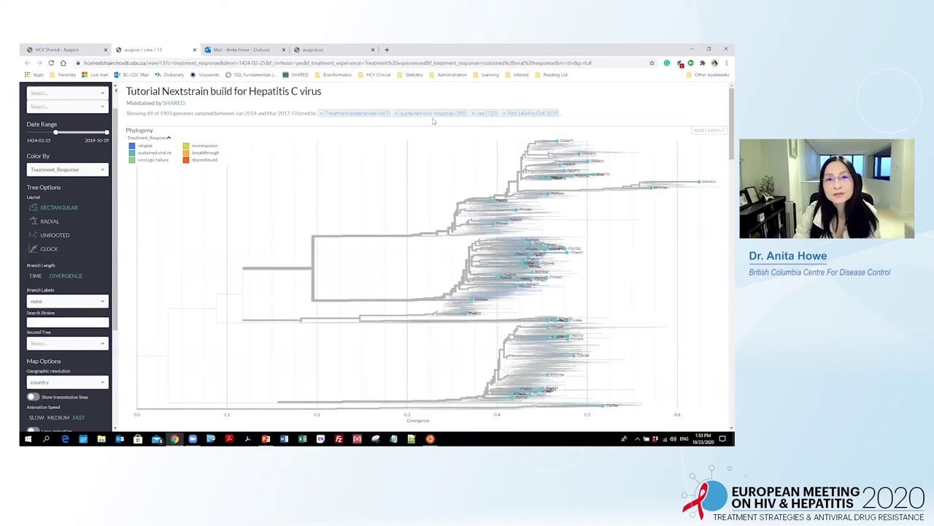
- Switch the filters to treatment naive and cirrhosis no instead of treatment experienced and yes, and check the filtered tree
{"action": "left_click_drag", "start_coordinate": [730, 146], "coordinate": [725, 350]}
{"action": "left_click", "coordinate": [230, 295]}
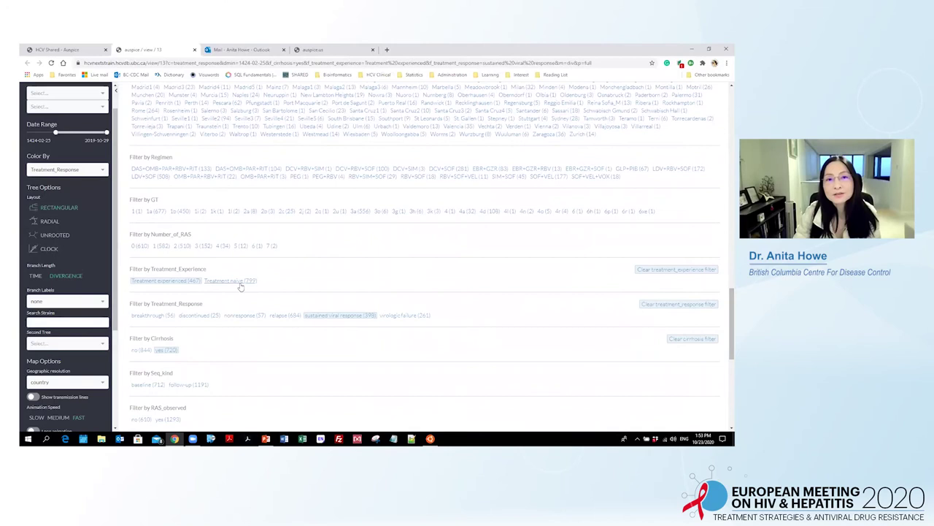
{"action": "left_click", "coordinate": [173, 281]}
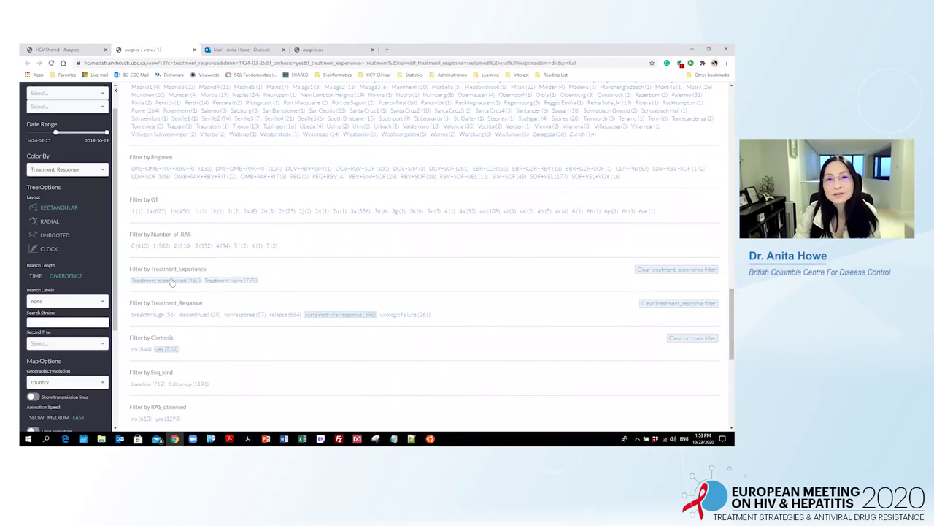
{"action": "left_click", "coordinate": [136, 350]}
{"action": "left_click", "coordinate": [168, 350]}
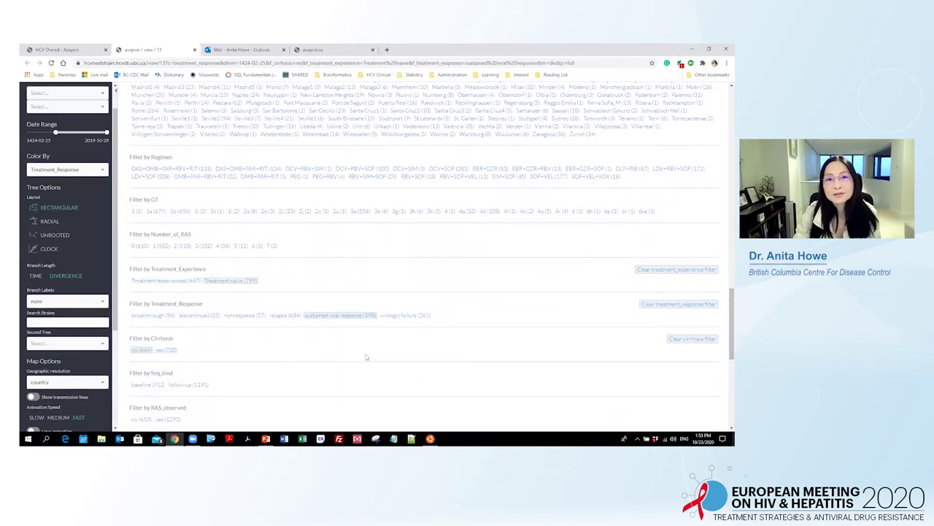
{"action": "left_click_drag", "start_coordinate": [725, 314], "coordinate": [725, 109]}
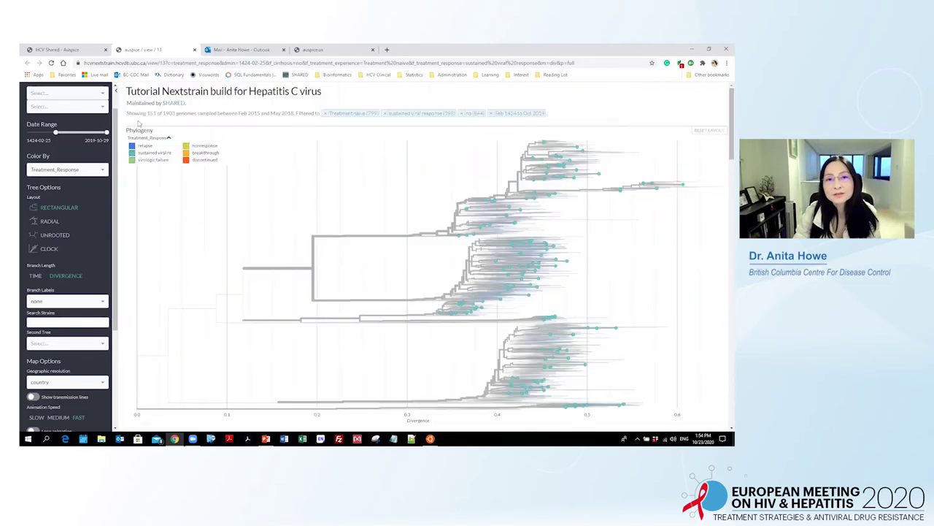
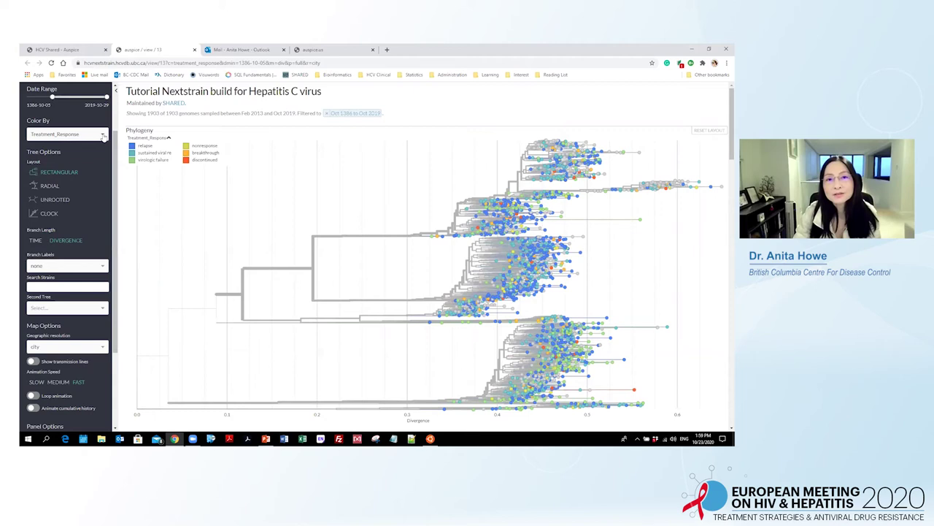
- Review the RAS-related coloring options and filter Seq_kind to follow-up sequences
{"action": "left_click", "coordinate": [104, 137]}
{"action": "left_click_drag", "start_coordinate": [105, 164], "coordinate": [105, 204]}
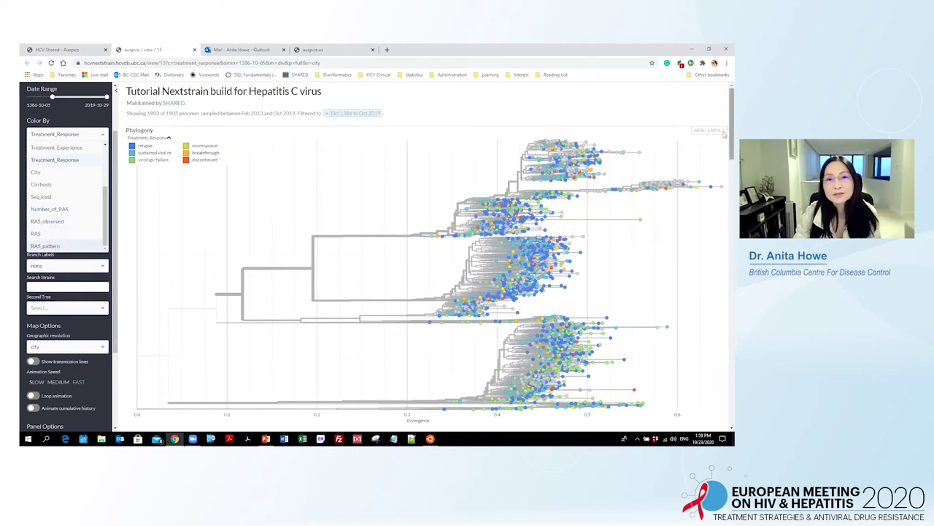
{"action": "left_click_drag", "start_coordinate": [724, 134], "coordinate": [724, 354]}
{"action": "left_click", "coordinate": [189, 372]}
{"action": "scroll", "coordinate": [724, 324], "scroll_direction": "up", "scroll_amount": 15}
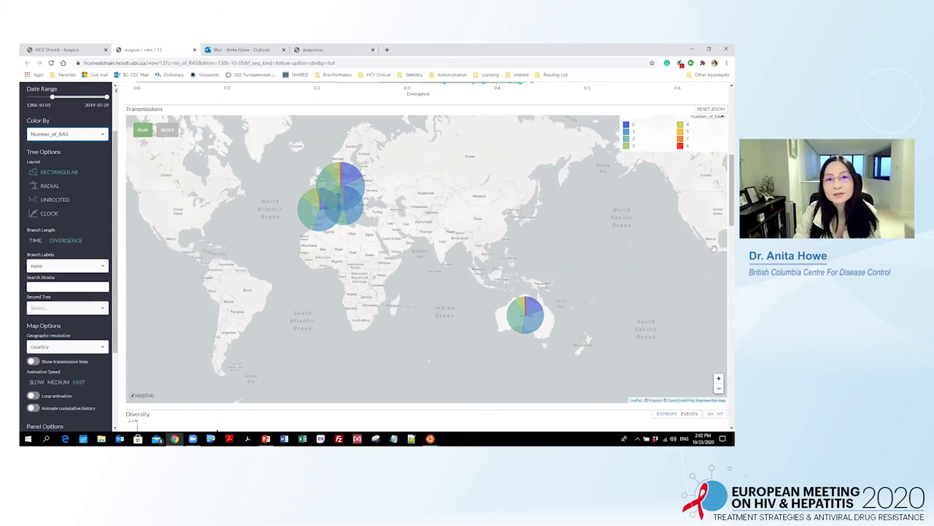
- Filter GT to the less common genotype 1 and 2 subtypes: 1i, 1k, 1l, 2b, 2c, 2j, 2q and 2u
{"action": "scroll", "coordinate": [725, 193], "scroll_direction": "down", "scroll_amount": 1}
{"action": "left_click_drag", "start_coordinate": [725, 193], "coordinate": [725, 316]}
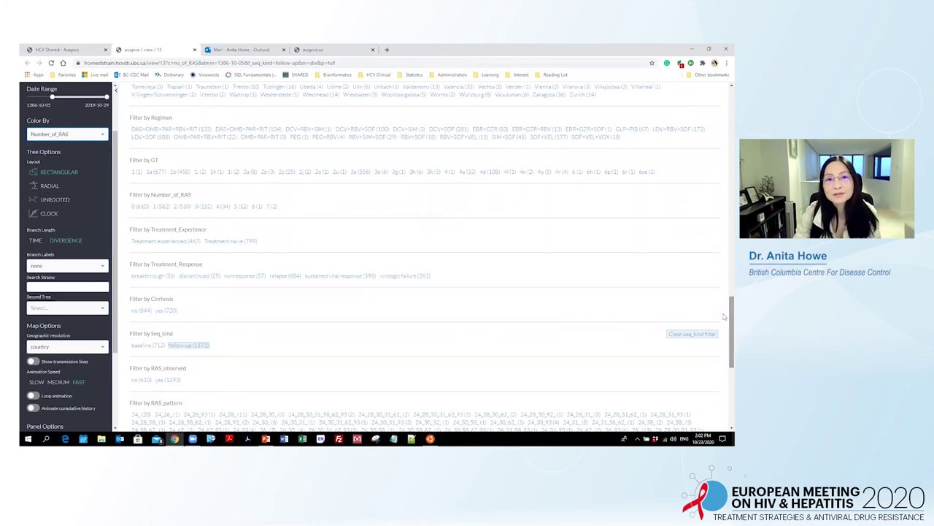
{"action": "left_click", "coordinate": [199, 172]}
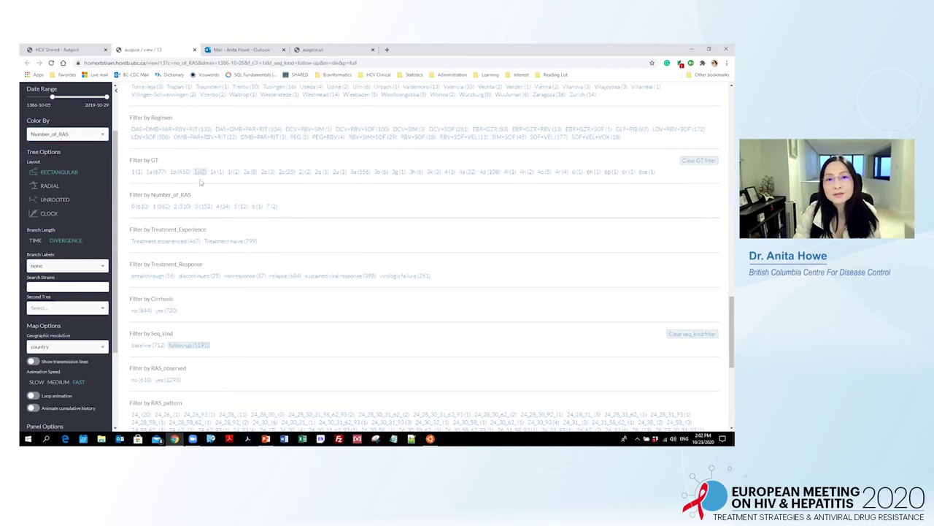
{"action": "left_click", "coordinate": [216, 172]}
{"action": "left_click", "coordinate": [232, 173]}
{"action": "left_click", "coordinate": [264, 175]}
{"action": "left_click", "coordinate": [284, 174]}
{"action": "left_click", "coordinate": [305, 174]}
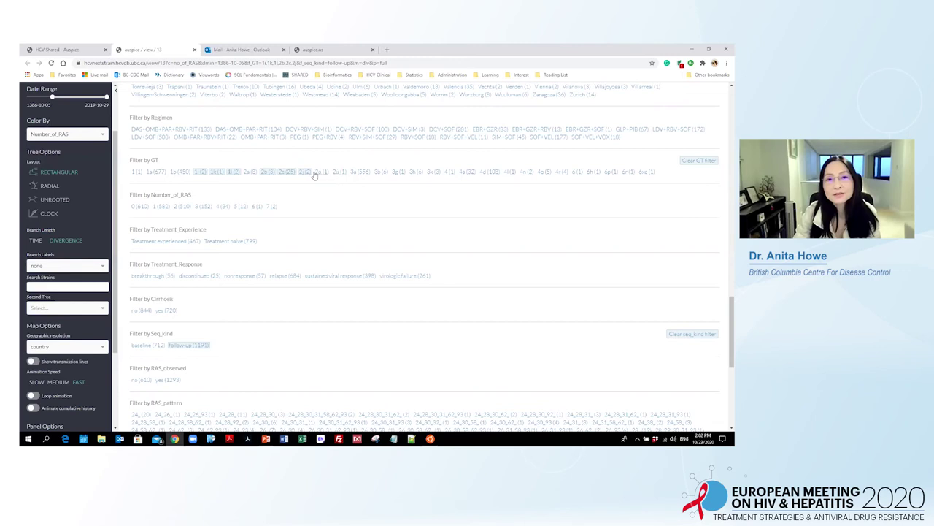
{"action": "left_click", "coordinate": [319, 172]}
{"action": "left_click", "coordinate": [337, 173]}
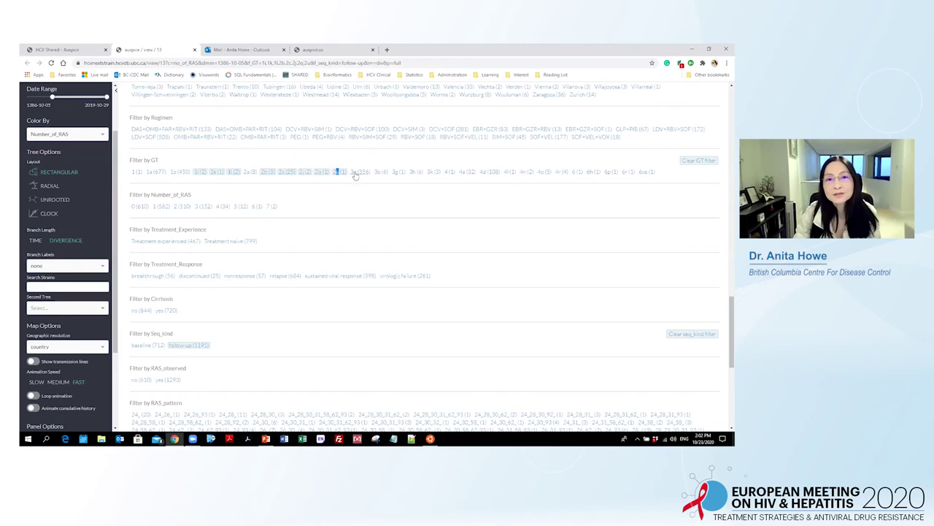
- Add the genotype 3 subtypes 3b, 3g, 3h and 3k to the GT filter, leaving 3a out
{"action": "left_click", "coordinate": [360, 173]}
{"action": "left_click", "coordinate": [363, 173]}
{"action": "left_click", "coordinate": [380, 172]}
{"action": "left_click", "coordinate": [398, 173]}
{"action": "left_click", "coordinate": [413, 173]}
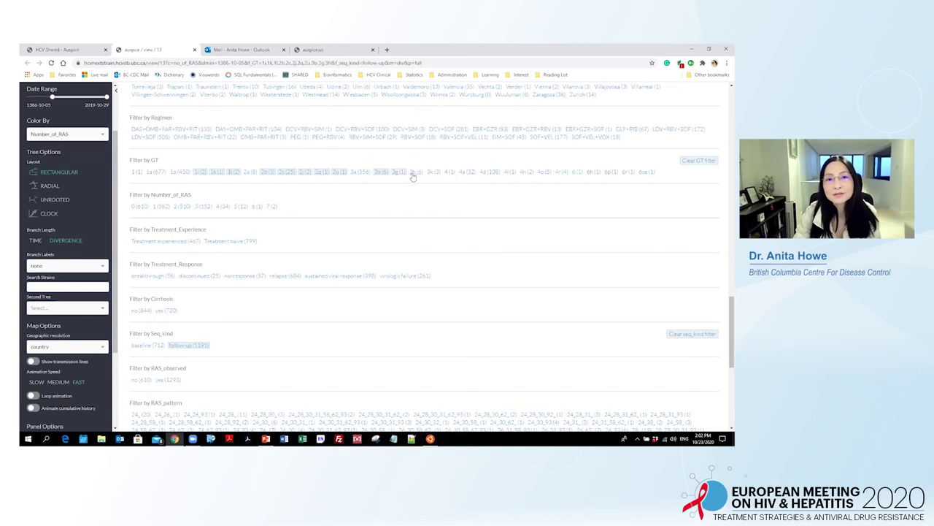
{"action": "left_click", "coordinate": [436, 173]}
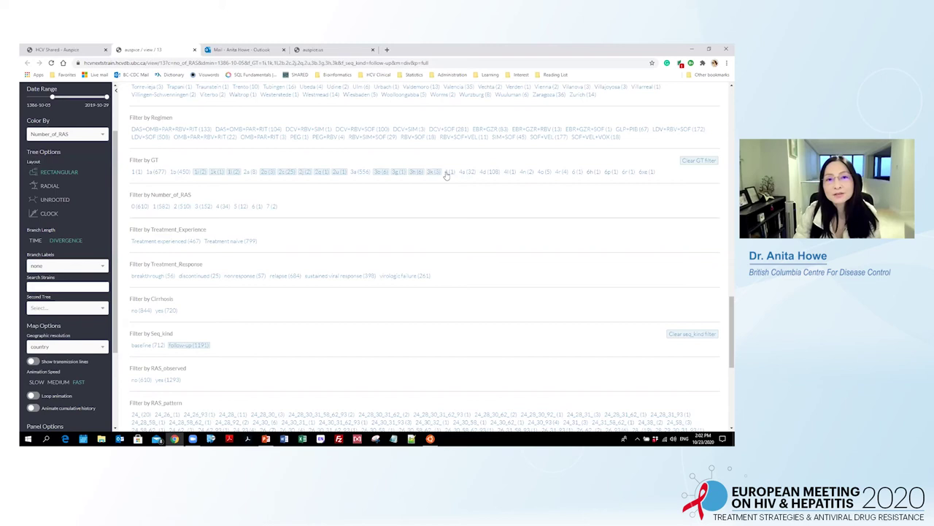
- Add genotypes 4, 4d, 4l, 4n, 4o and 4r to the GT filter, leaving 4a out
{"action": "left_click", "coordinate": [450, 174]}
{"action": "left_click", "coordinate": [491, 177]}
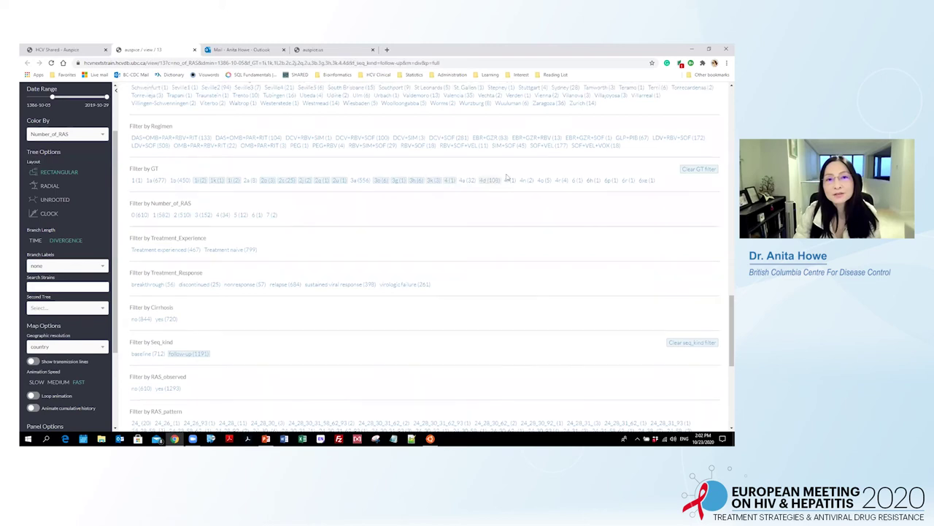
{"action": "left_click", "coordinate": [510, 180]}
{"action": "left_click", "coordinate": [527, 180]}
{"action": "left_click", "coordinate": [542, 181]}
{"action": "left_click", "coordinate": [561, 181]}
- Add genotypes 6, 6h, 6p, 6r and 6xe to the GT filter and check the filtered tree
{"action": "left_click", "coordinate": [579, 181]}
{"action": "left_click", "coordinate": [593, 181]}
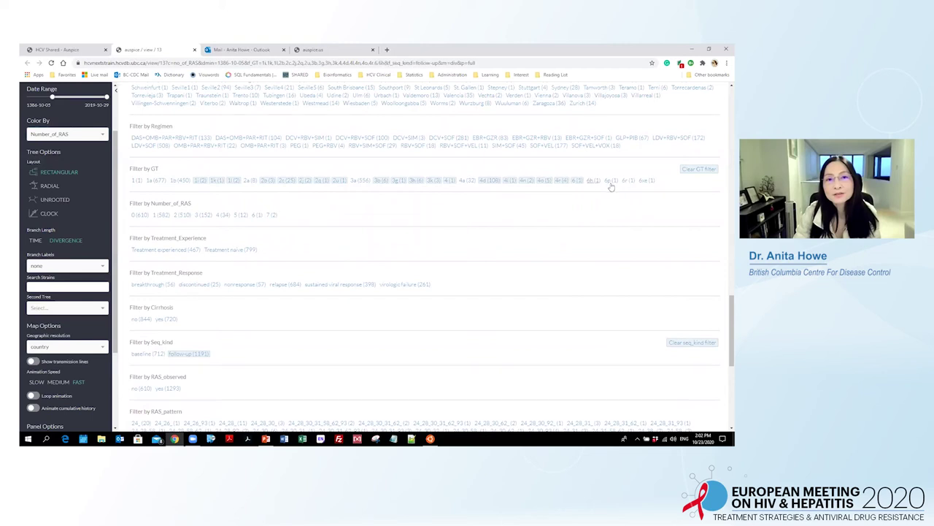
{"action": "left_click", "coordinate": [611, 181]}
{"action": "left_click", "coordinate": [627, 181]}
{"action": "left_click", "coordinate": [645, 181]}
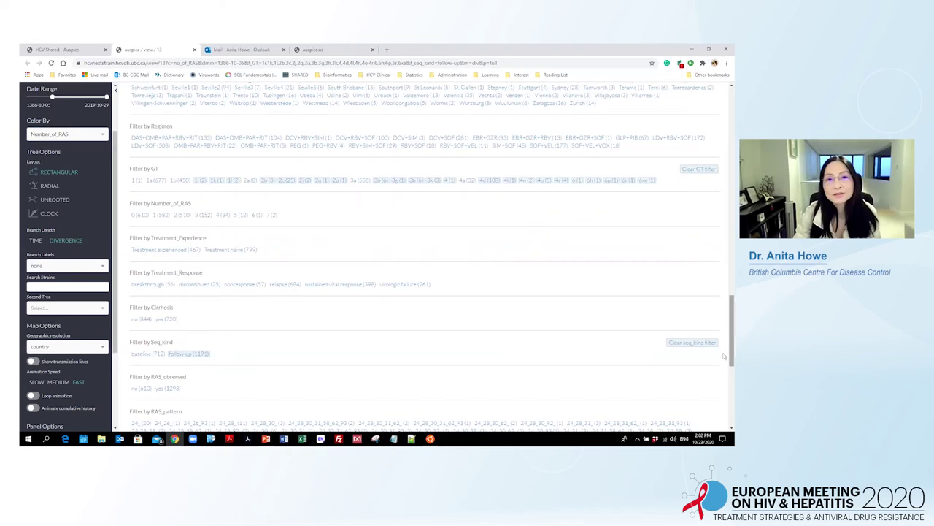
{"action": "left_click_drag", "start_coordinate": [724, 356], "coordinate": [724, 156]}
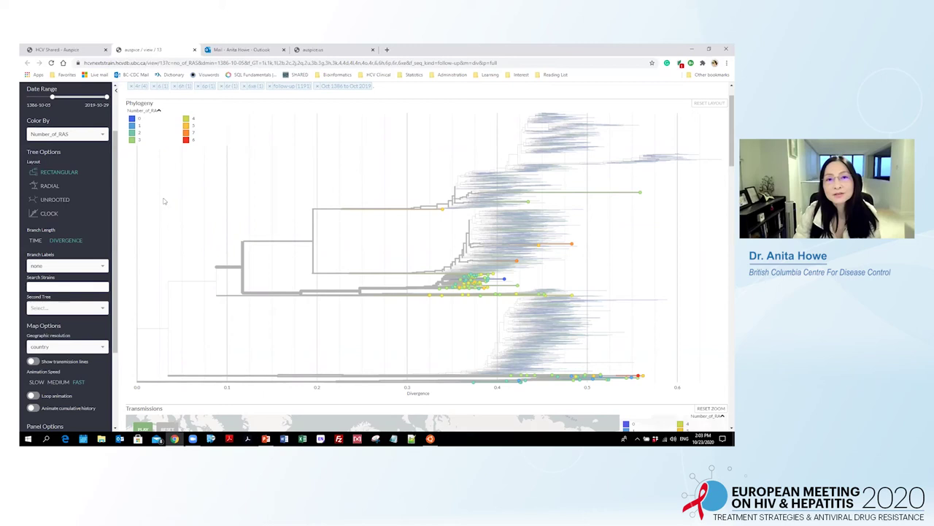
- Highlight the sequences with high RAS counts in the filtered tree using the Number_of_RAS legend
{"action": "mouse_move", "coordinate": [187, 120]}
{"action": "mouse_move", "coordinate": [186, 140]}
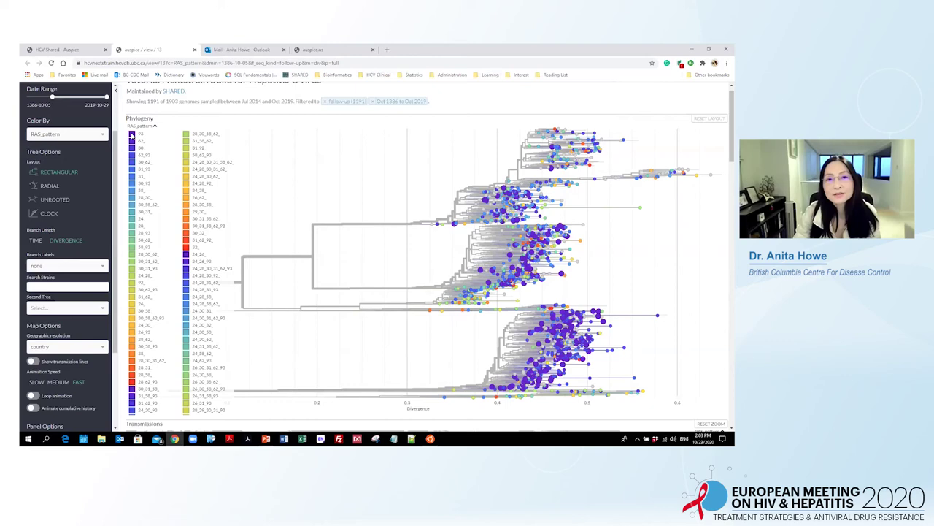
- Filter the follow-up sequences colored by RAS_pattern to pattern 30_ and check their distribution in the tree
{"action": "left_click_drag", "start_coordinate": [728, 143], "coordinate": [724, 408]}
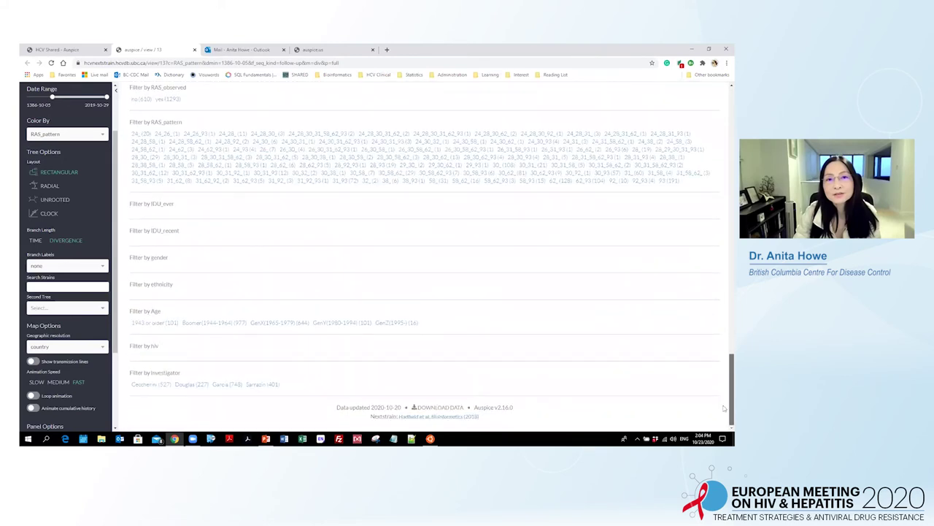
{"action": "left_click", "coordinate": [503, 165]}
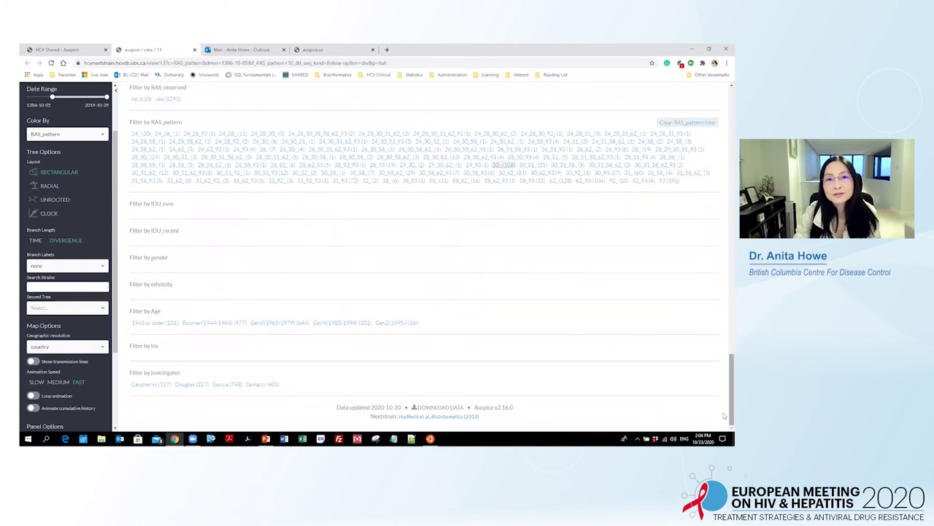
{"action": "left_click_drag", "start_coordinate": [724, 415], "coordinate": [725, 165]}
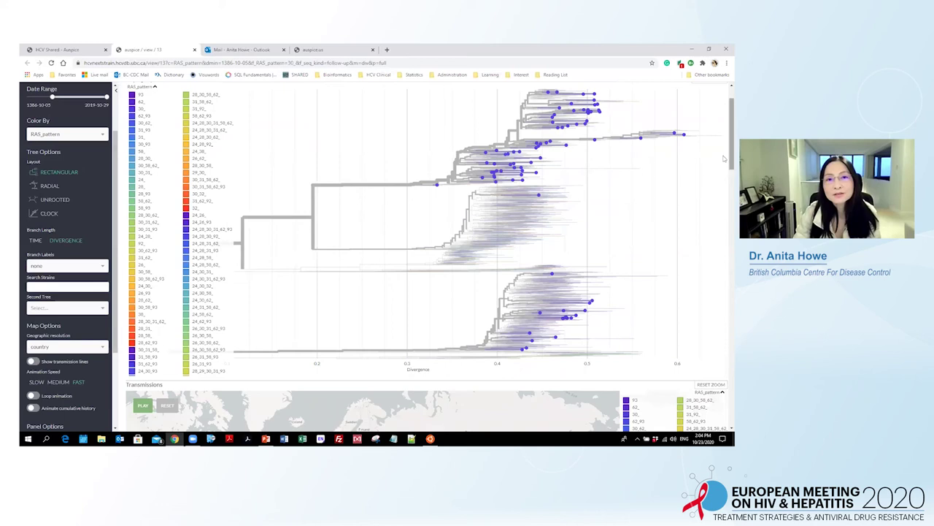
- Switch the RAS_pattern filter to 31_93 and check where those sequences fall in the tree
{"action": "left_click_drag", "start_coordinate": [724, 158], "coordinate": [724, 384]}
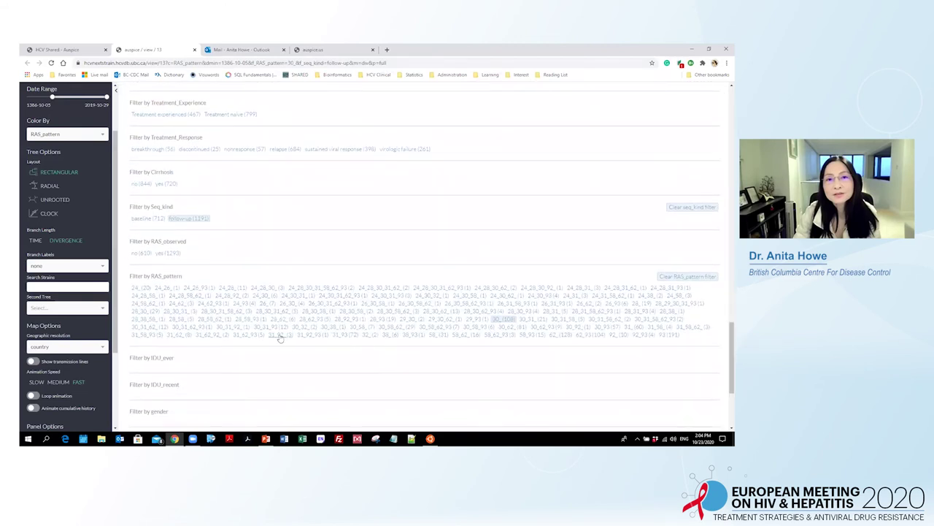
{"action": "left_click", "coordinate": [343, 335]}
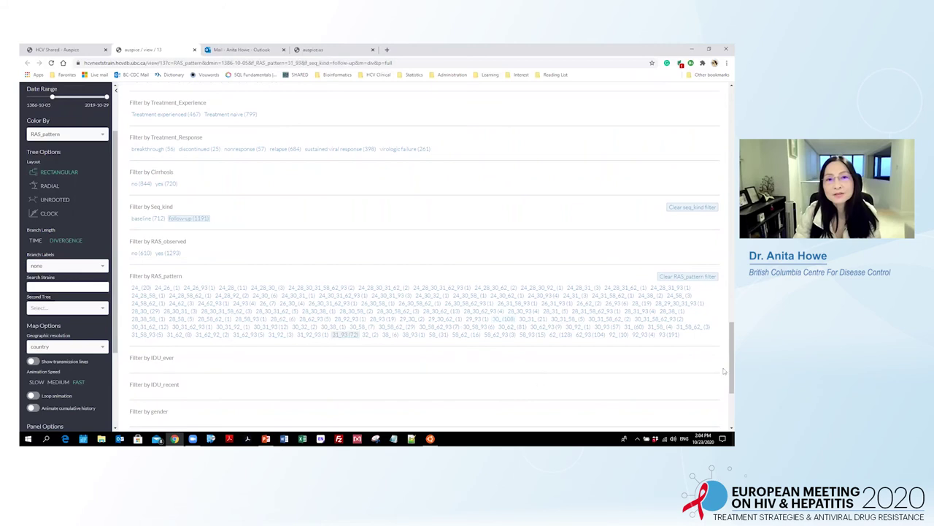
{"action": "left_click_drag", "start_coordinate": [726, 376], "coordinate": [725, 162]}
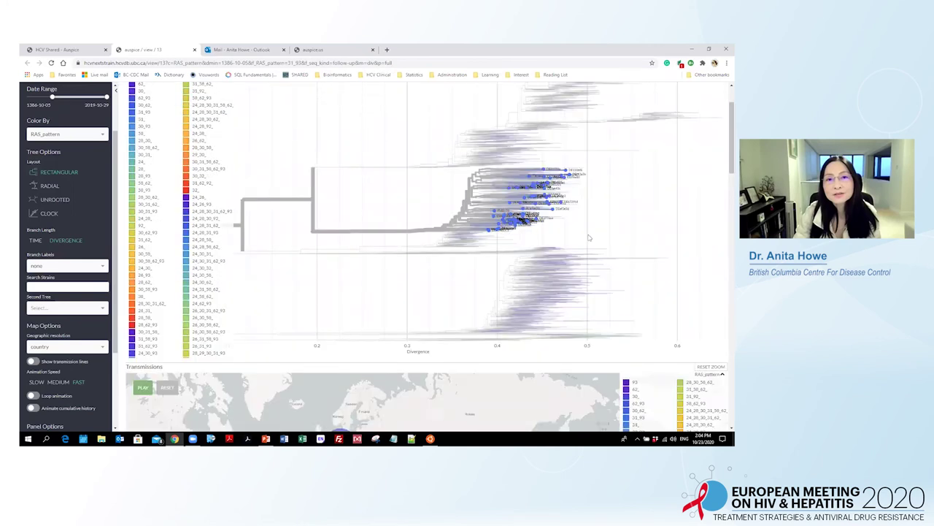
{"action": "left_click_drag", "start_coordinate": [724, 165], "coordinate": [724, 143]}
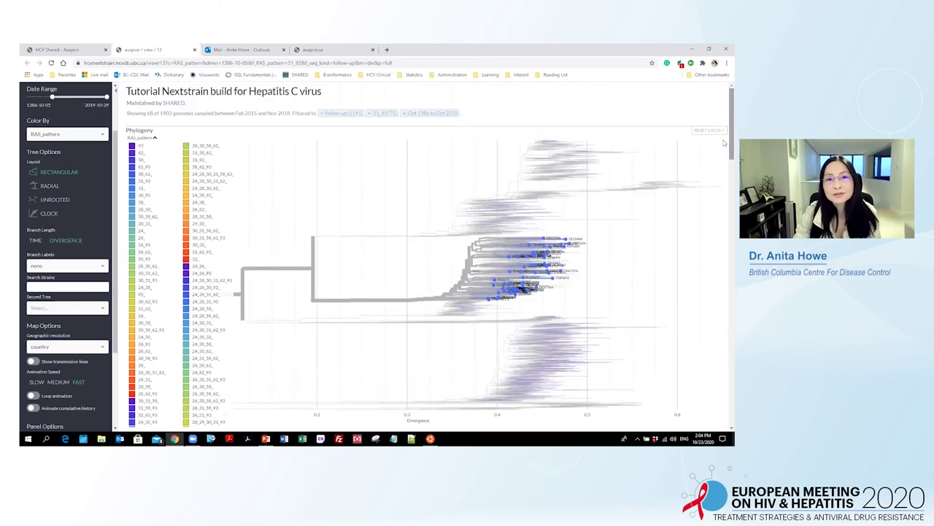
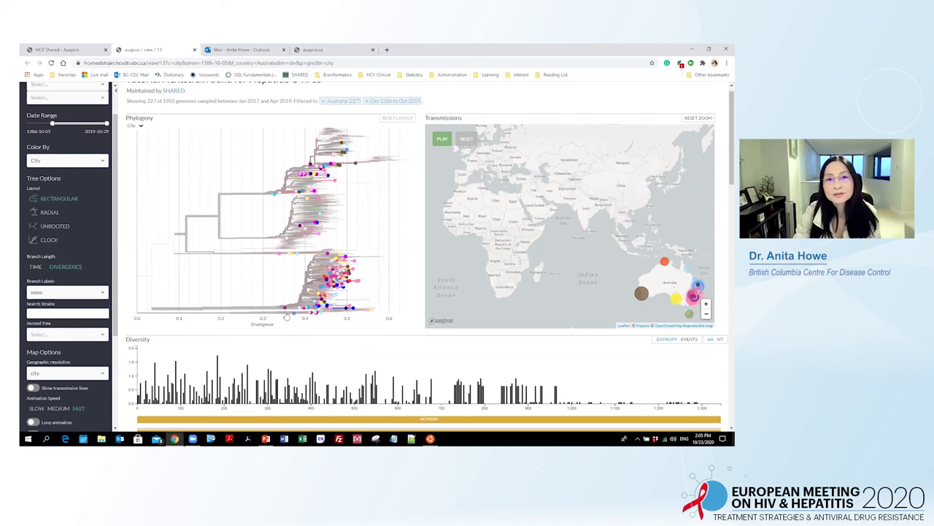
- Zoom the Australia-filtered tree into its lowermost large clade and into the small five-strain cluster within it
{"action": "mouse_move", "coordinate": [290, 309]}
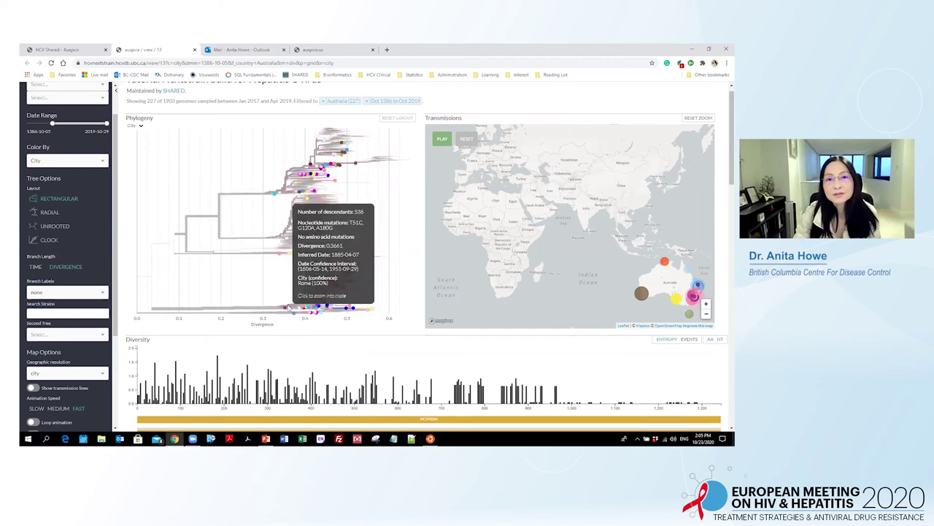
{"action": "left_click", "coordinate": [290, 309]}
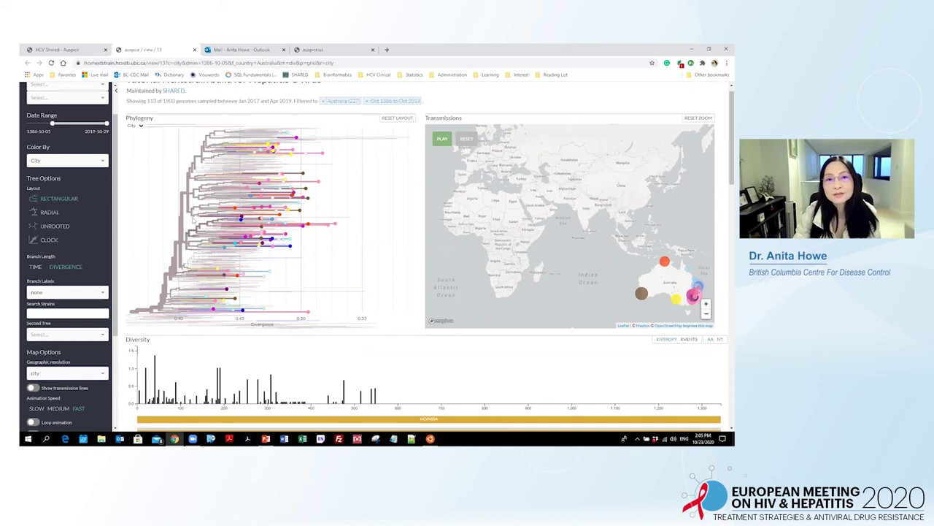
{"action": "mouse_move", "coordinate": [214, 210]}
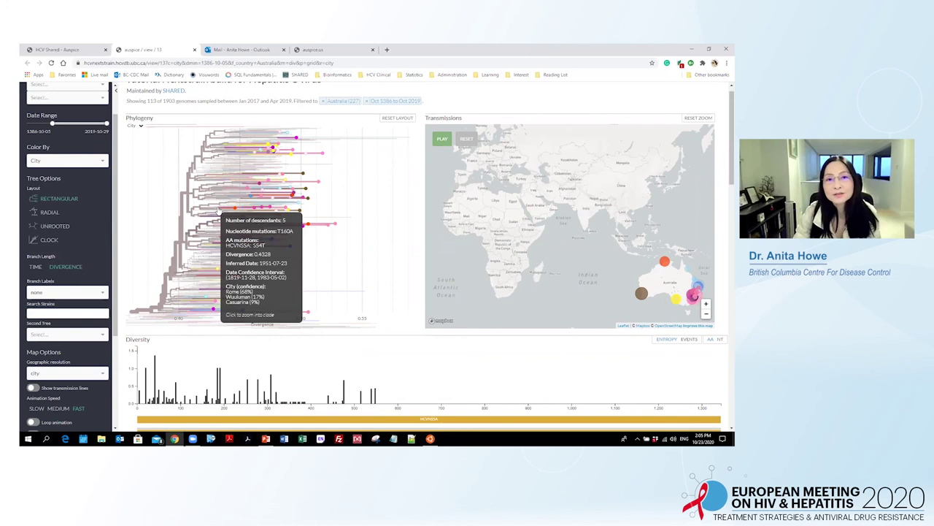
{"action": "left_click", "coordinate": [218, 210]}
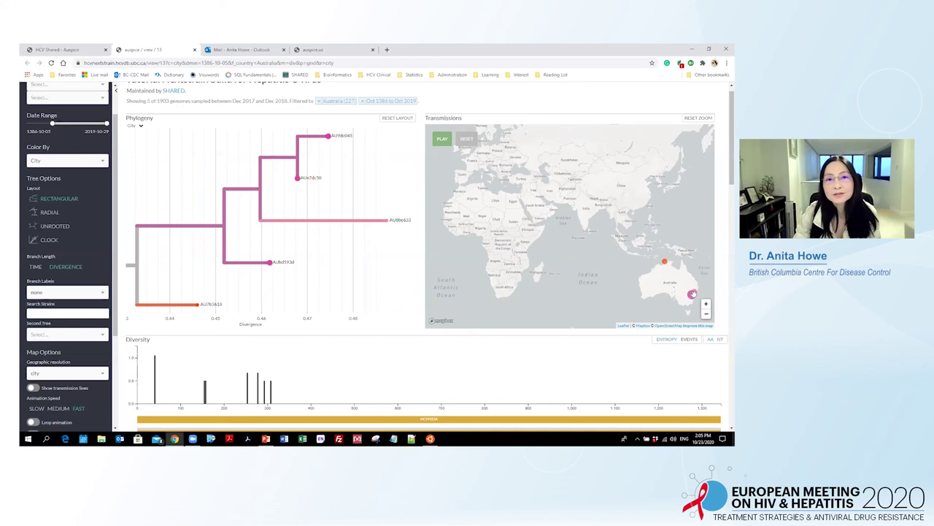
- Review the columns of sensitivedata.tsv from the desktop, close it, and load the file onto the tree as additional metadata
{"action": "key", "text": "super+Down"}
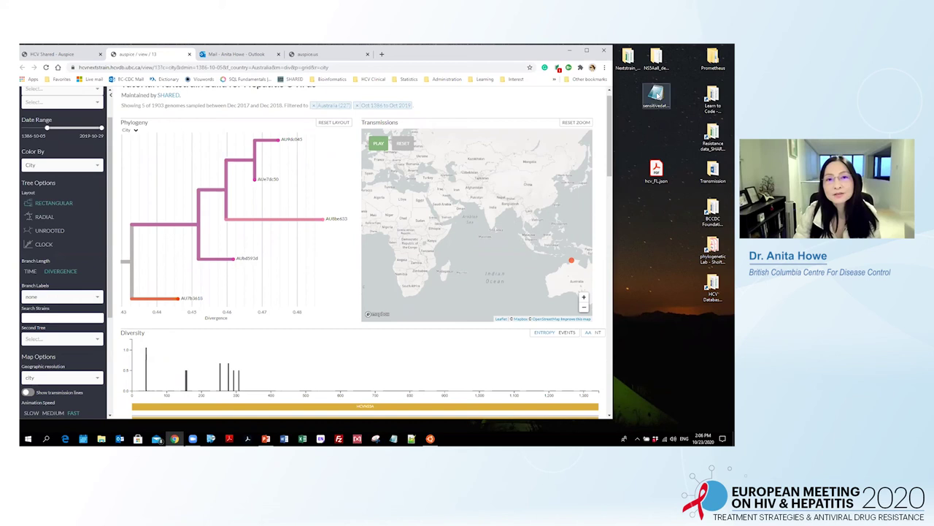
{"action": "double_click", "coordinate": [657, 93]}
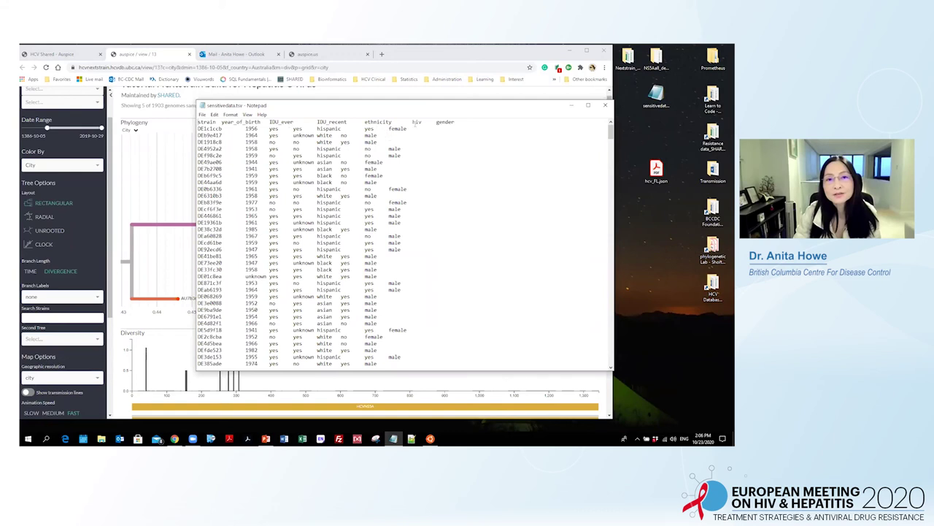
{"action": "left_click", "coordinate": [605, 105]}
{"action": "left_click_drag", "start_coordinate": [656, 93], "coordinate": [395, 220]}
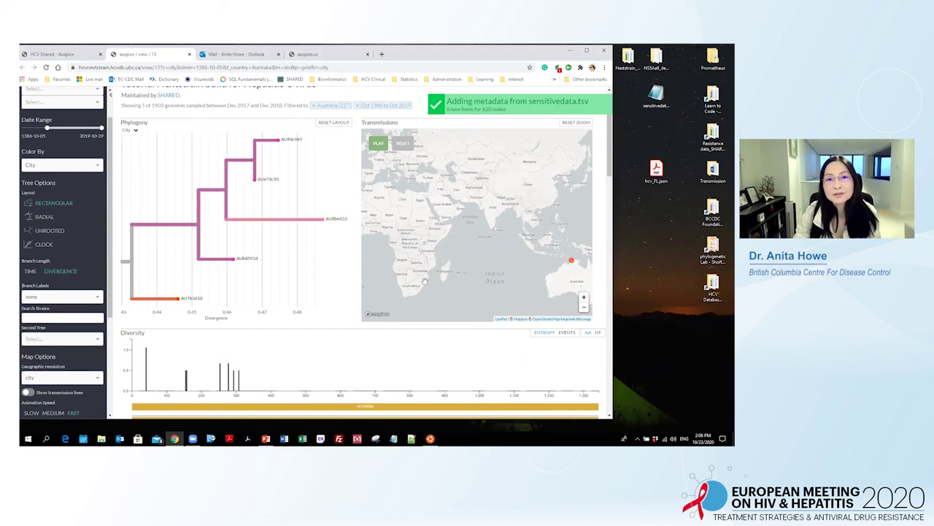
- Switch to the auspice.us page, load the hcv_FL.json dataset from the desktop, and view its diversity plot and filters
{"action": "left_click", "coordinate": [324, 56]}
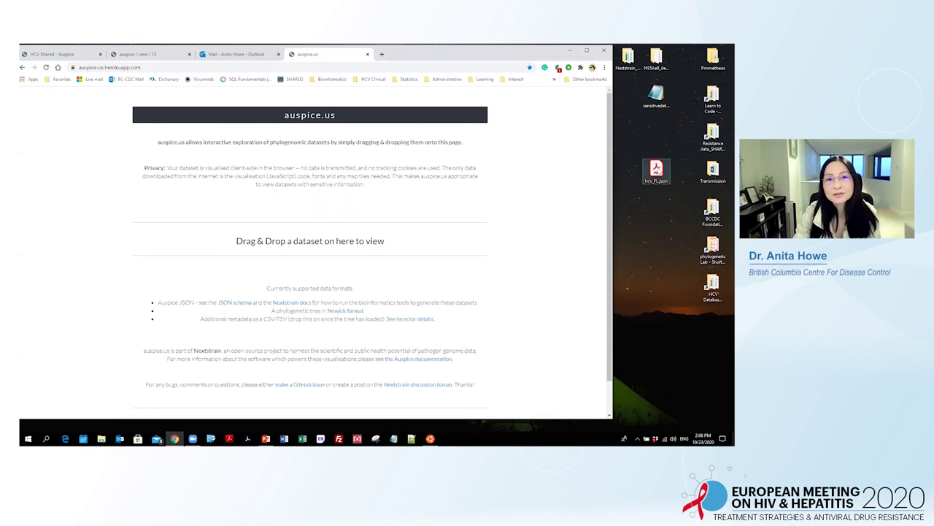
{"action": "left_click_drag", "start_coordinate": [656, 174], "coordinate": [329, 244]}
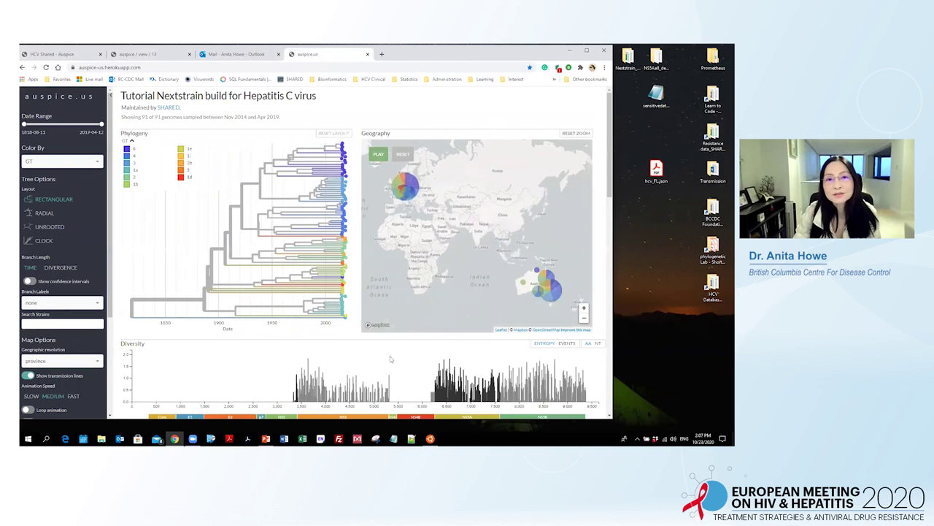
{"action": "left_click_drag", "start_coordinate": [610, 162], "coordinate": [611, 227]}
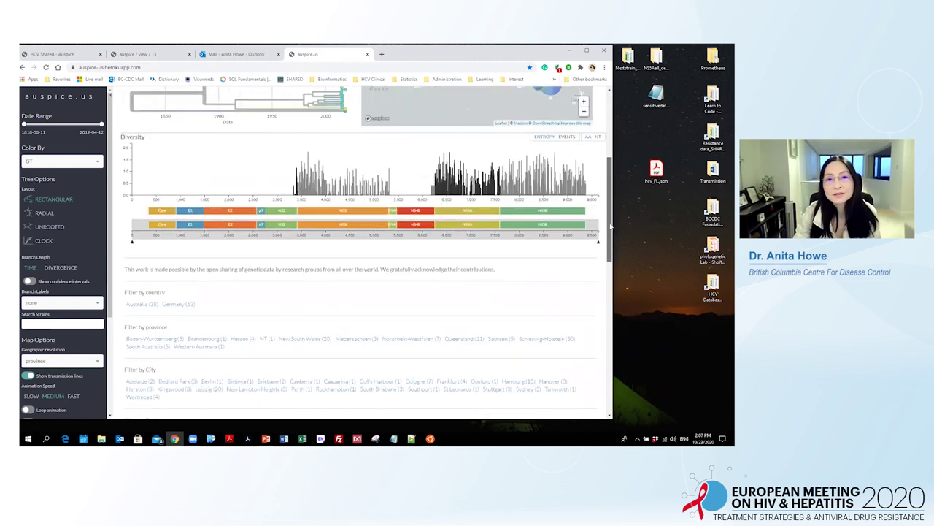